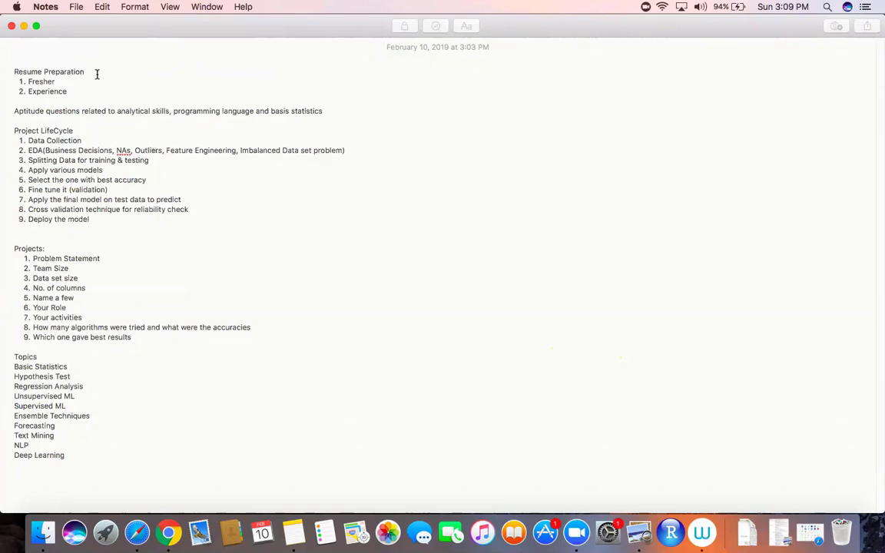
- Insert an 'Objective :' line directly under Resume Preparation, with no blank line after it
click(97, 73)
key(Return)
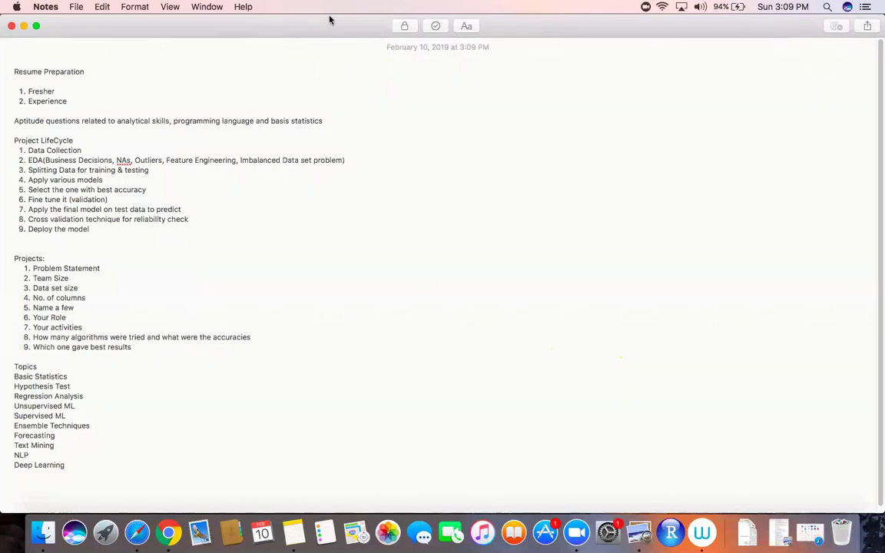
text(Objective )
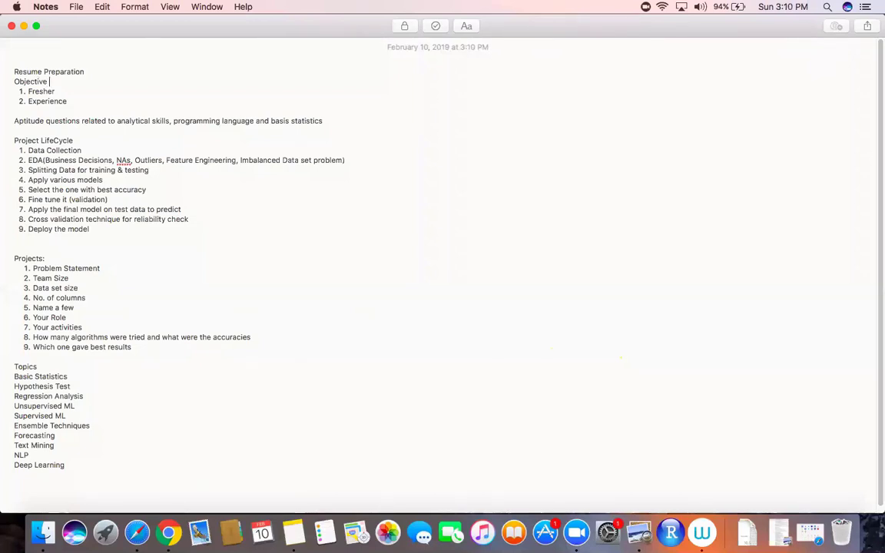
text(:)
key(Return)
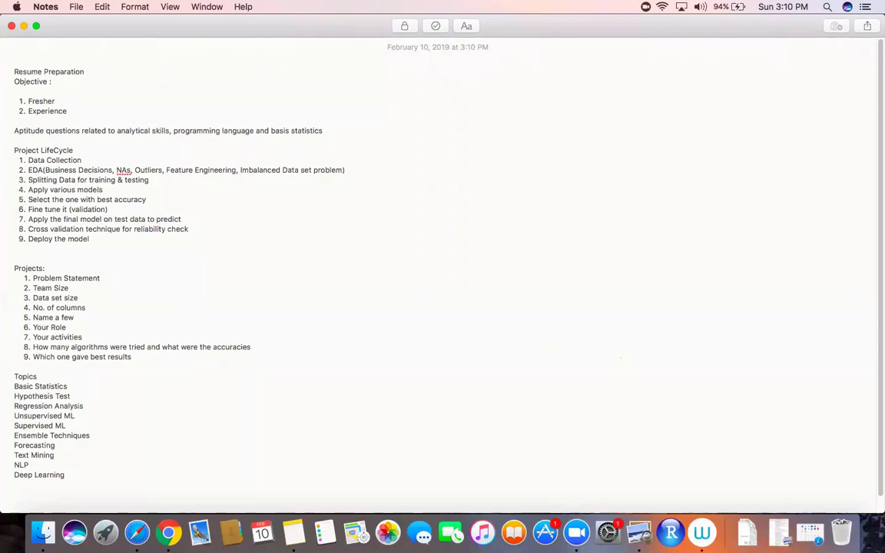
key(BackSpace)
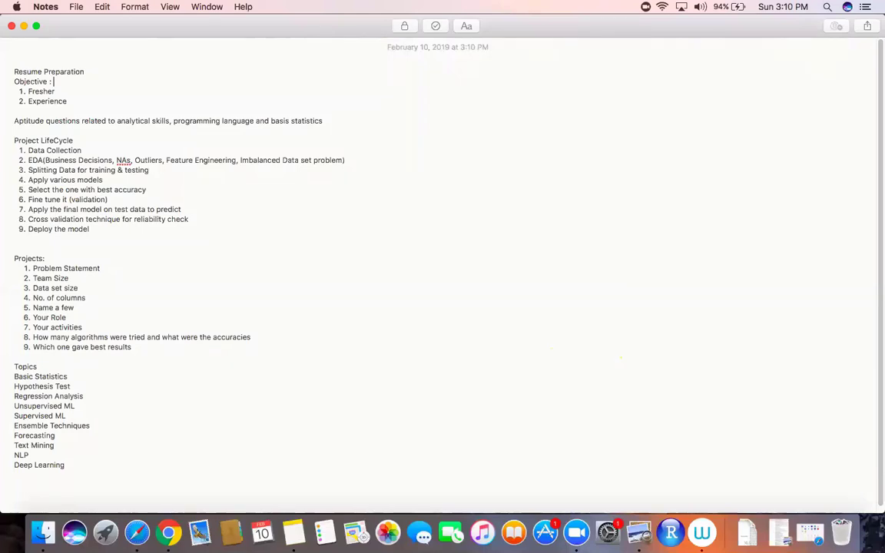
- Add 'Profile :' and 'Education:' lines below Objective :, ending on a fresh empty line
key(Return)
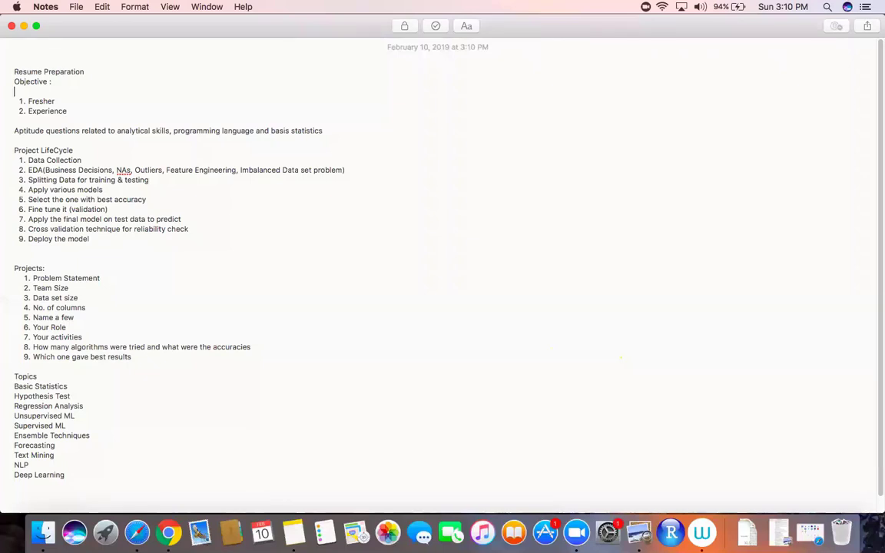
text(Profile :)
key(Return)
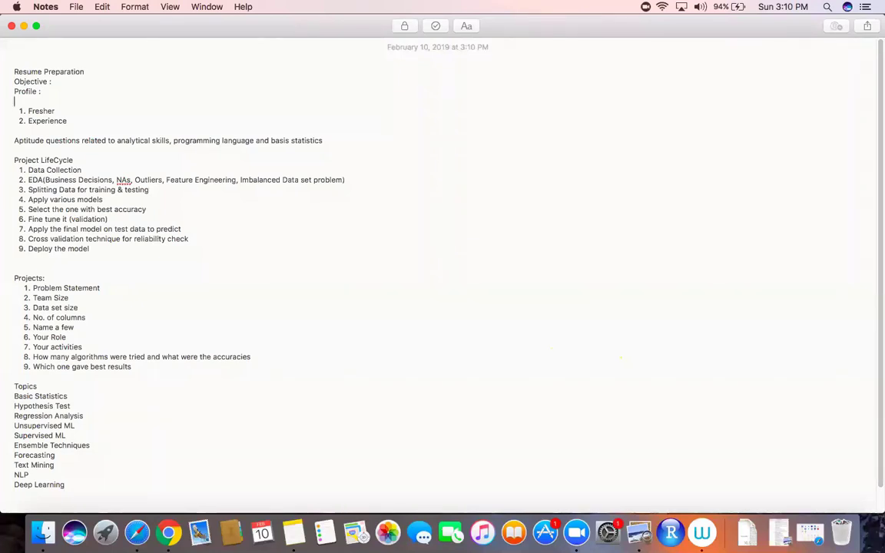
text(Education:)
key(Return)
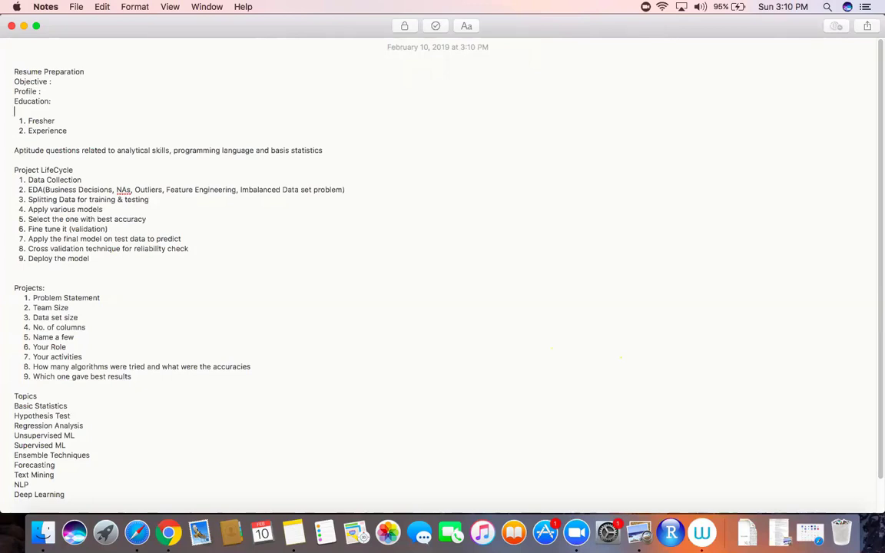
- Type the 'Experience:' heading on the empty line below Education:
text(Experience)
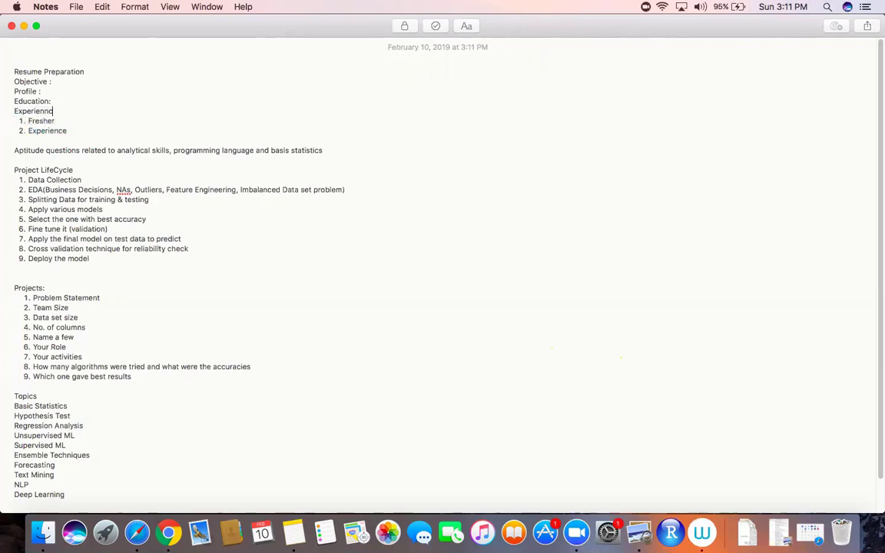
key(BackSpace)
key(BackSpace)
key(BackSpace)
text(ce:)
key(Return)
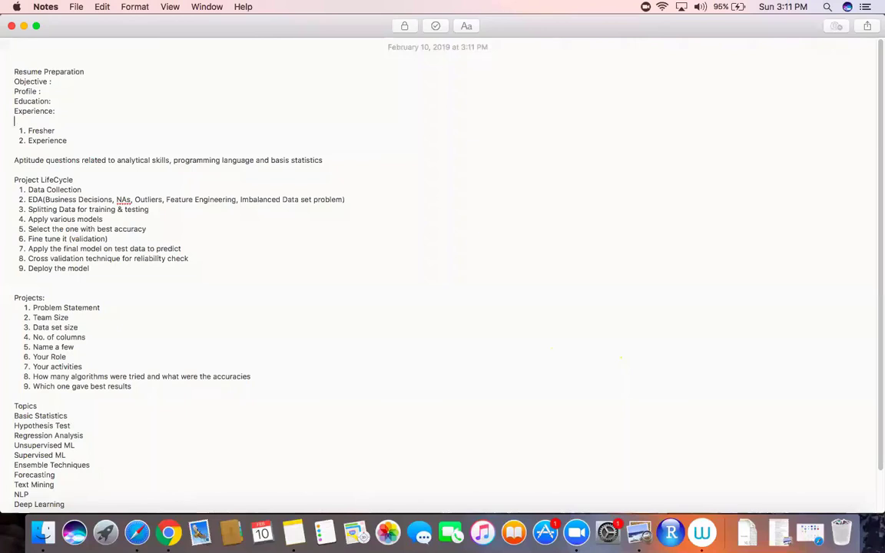
- Add the placeholder line 'Xyzzy' followed by an empty line above the Fresher list
text(Xyzzy)
key(Return)
key(Return)
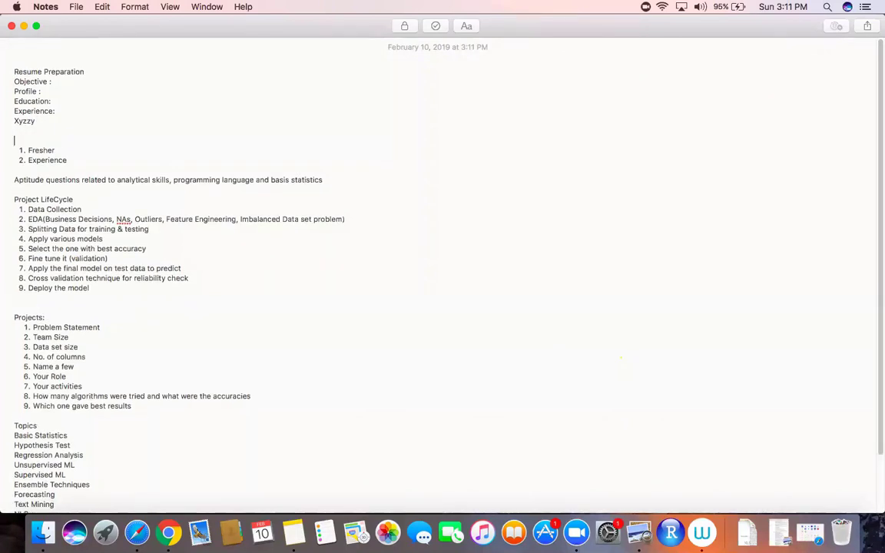
text(Project)
key(BackSpace)
key(BackSpace)
key(BackSpace)
key(BackSpace)
key(BackSpace)
key(BackSpace)
key(BackSpace)
key(BackSpace)
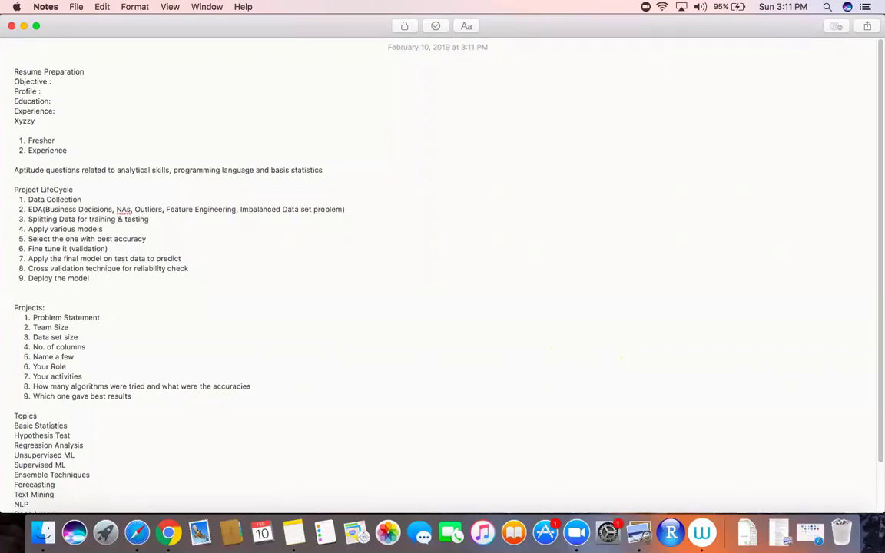
key(Return)
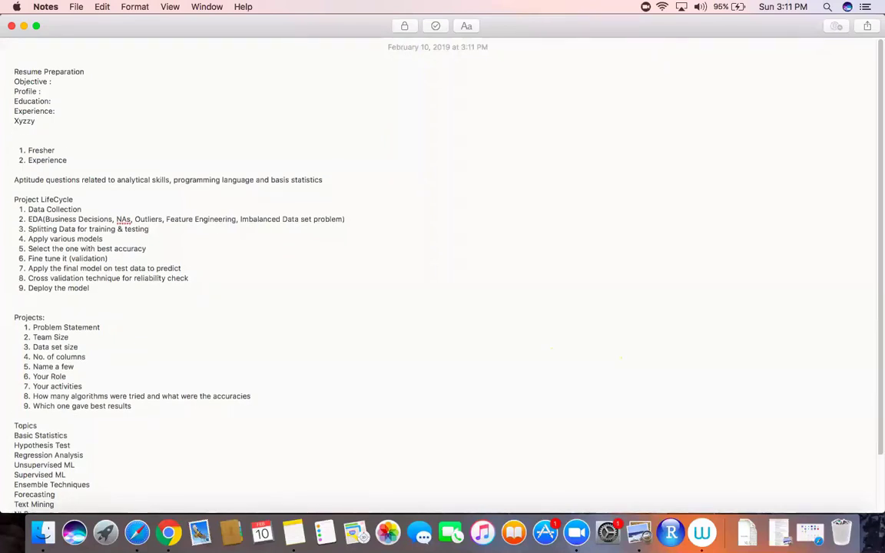
- Add 'Project: problem statement' and 'approaches: algorithms' lines below Xyzzy
text(Project:)
text(dsdfsdfslk)
key(BackSpace)
key(BackSpace)
key(BackSpace)
key(BackSpace)
key(BackSpace)
key(BackSpace)
key(BackSpace)
key(BackSpace)
key(BackSpace)
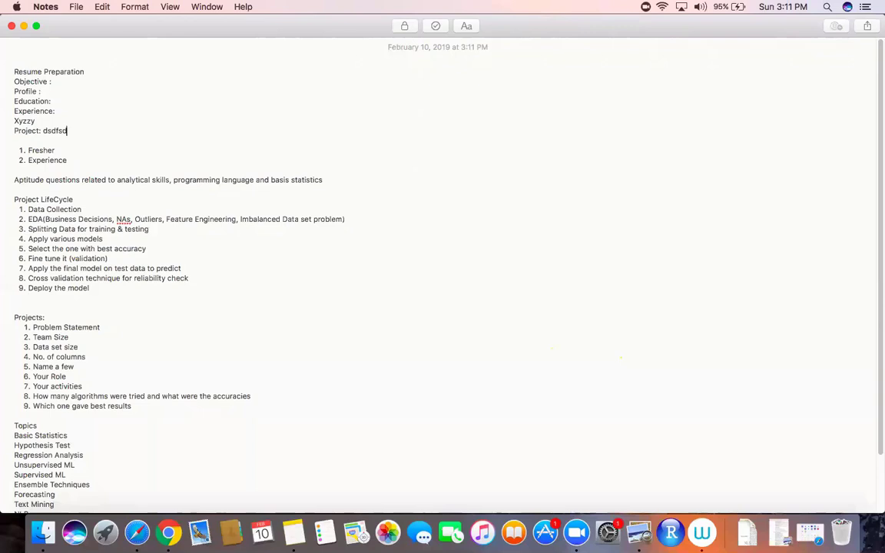
key(BackSpace)
text(problem statement)
key(Return)
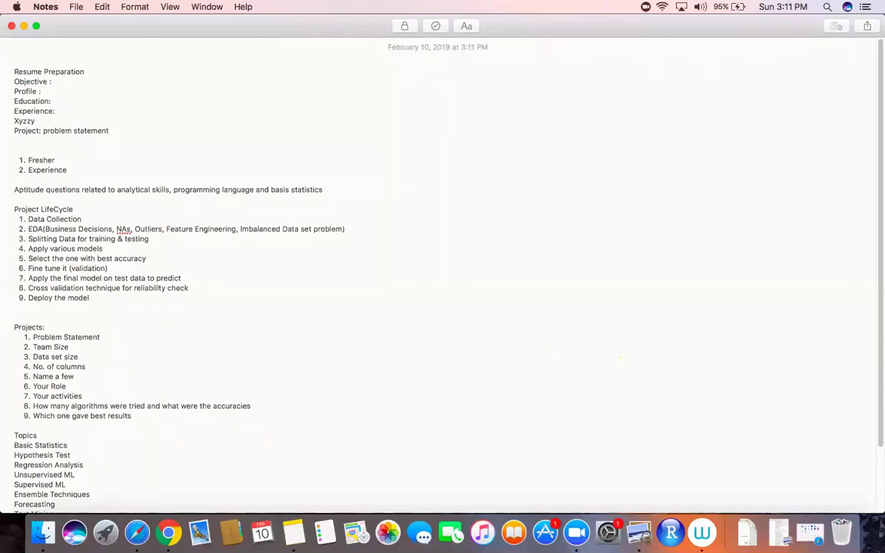
text(approache)
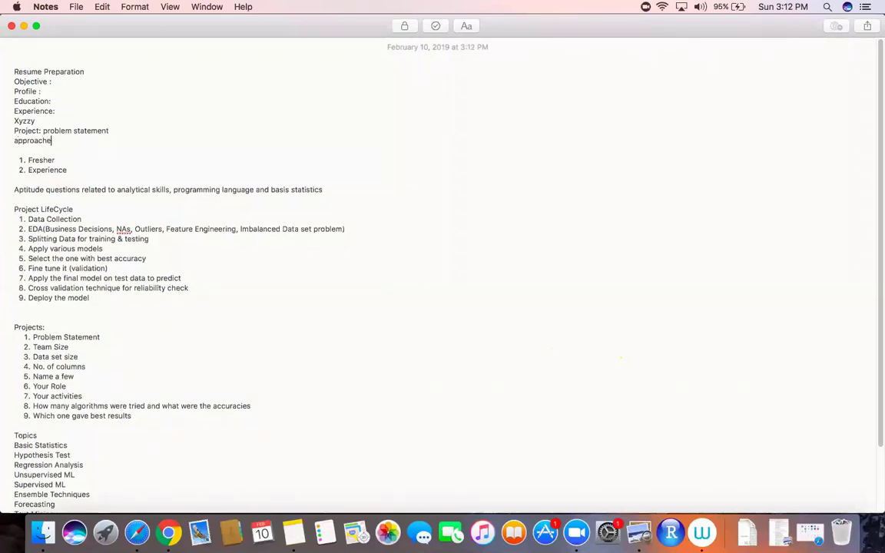
text(s: alogorithms)
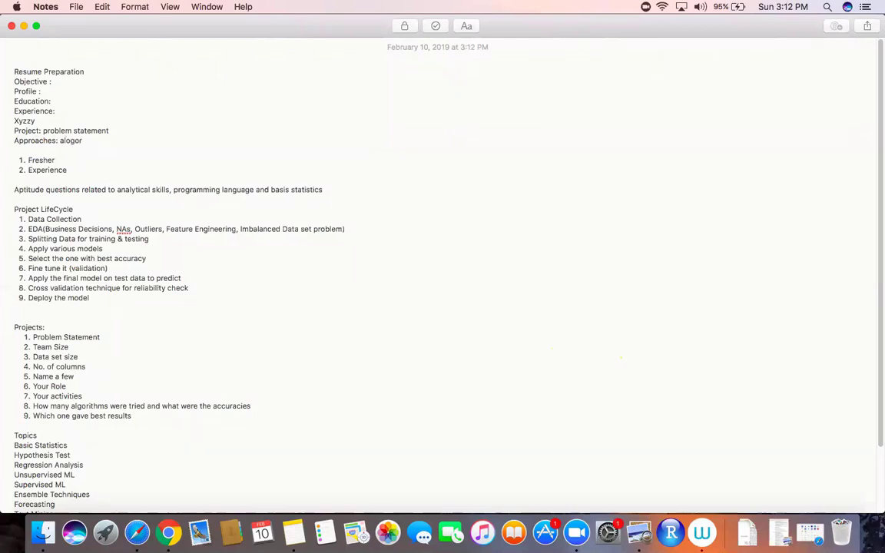
key(BackSpace)
key(BackSpace)
key(BackSpace)
key(BackSpace)
key(BackSpace)
key(BackSpace)
key(BackSpace)
key(BackSpace)
key(BackSpace)
text(gorithms)
key(Return)
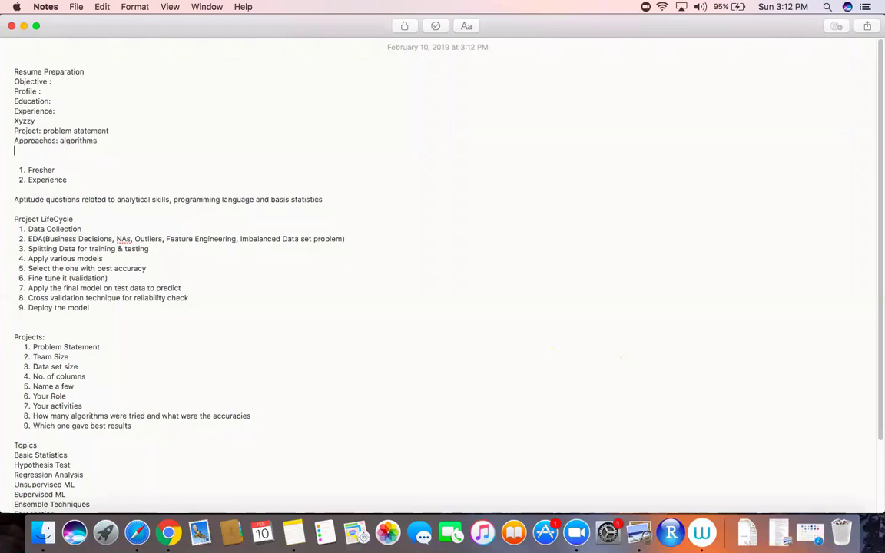
- Add 'accuracies of algorithms', 'Final algorithms' and 'Deployed' lines, ending with a new line
text(acc)
text(uracies of al)
text(gorithms)
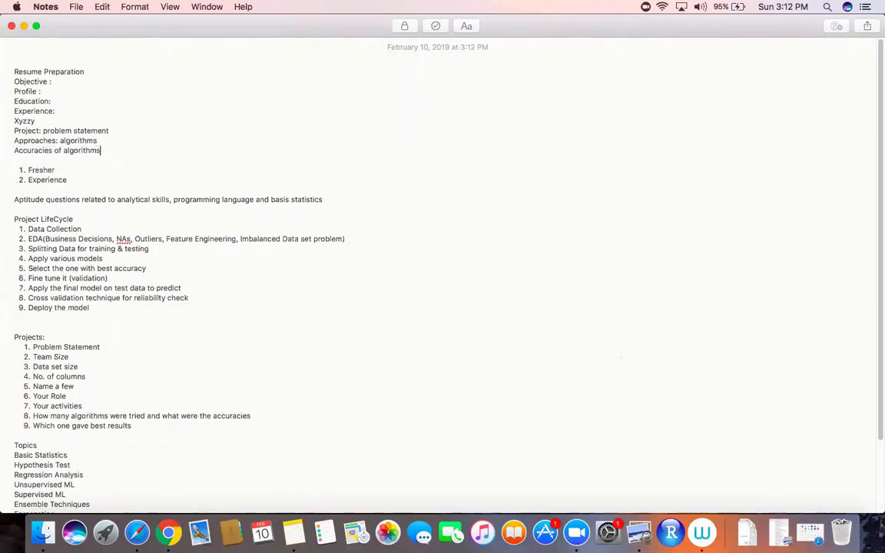
key(Return)
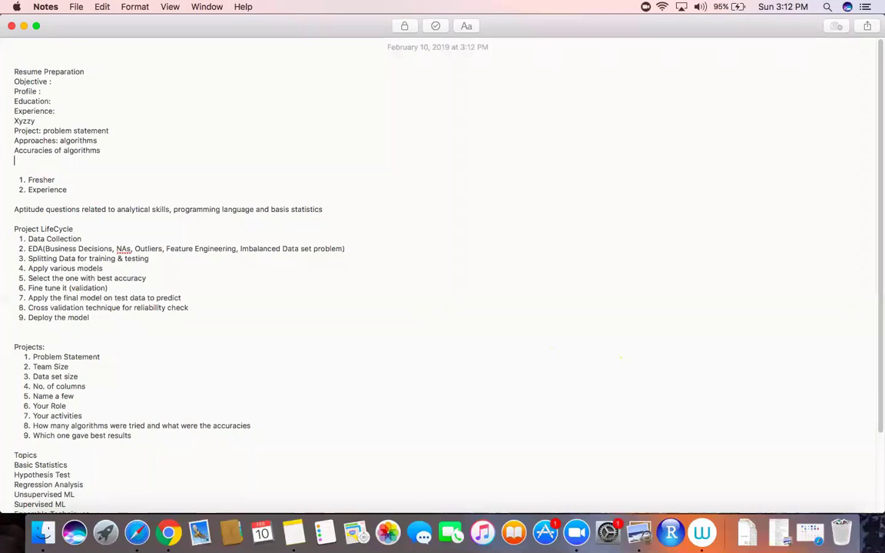
text(Final algorithms)
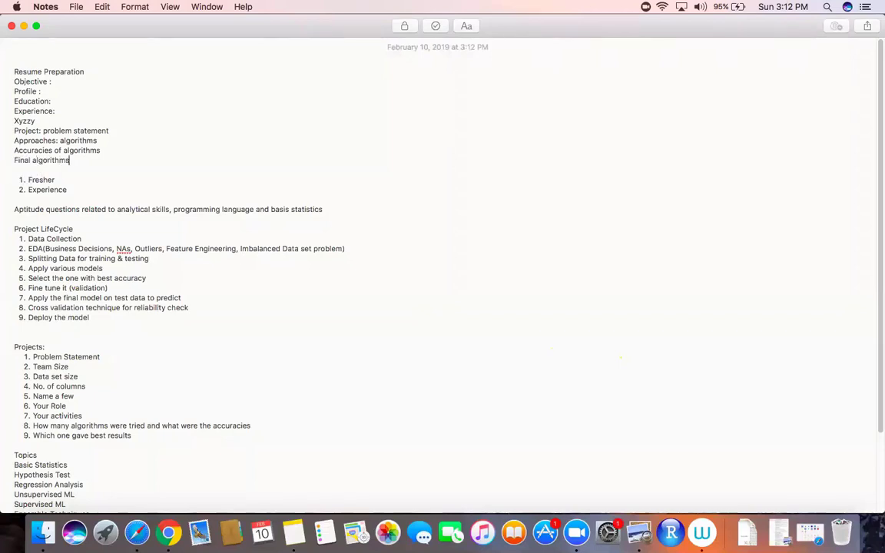
key(Return)
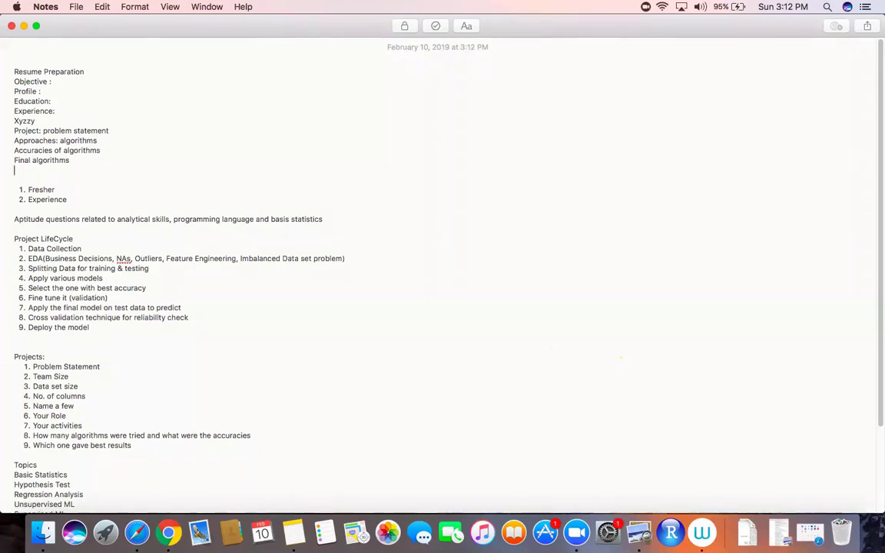
text(Deployed)
key(Return)
key(Return)
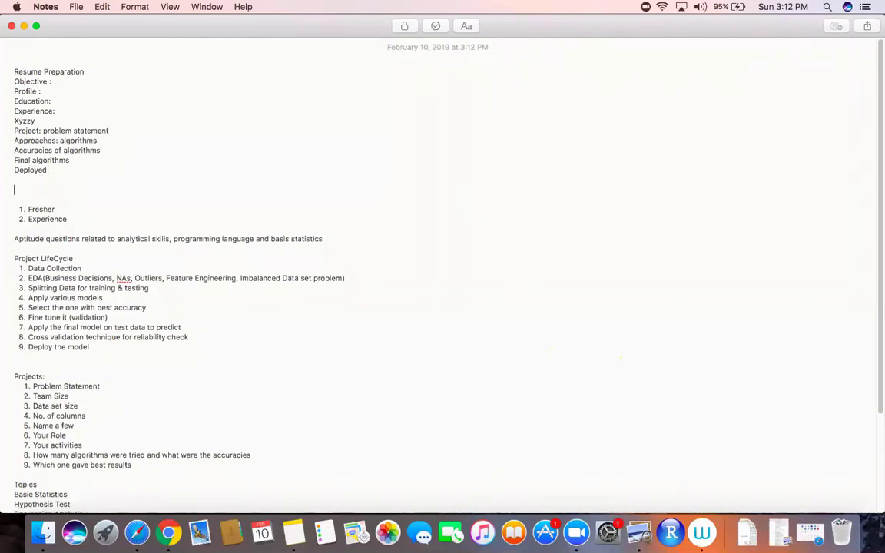
- Insert blank lines directly below the 'Deployed' line of the outline
click(120, 130)
drag(120, 130, 24, 127)
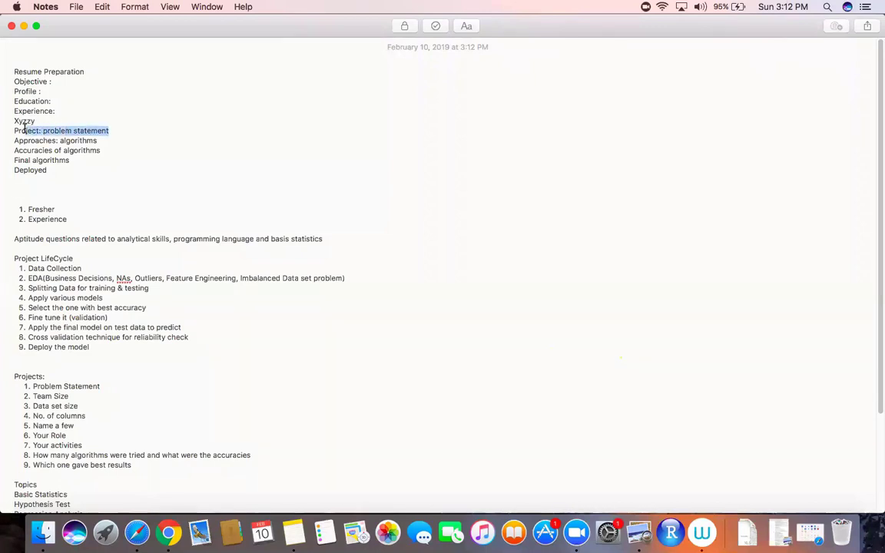
click(60, 172)
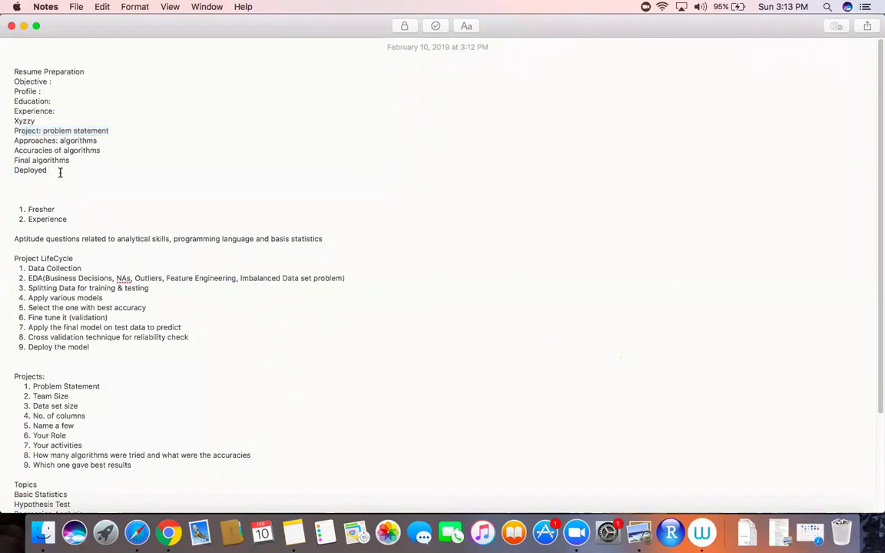
key(Return)
key(Return)
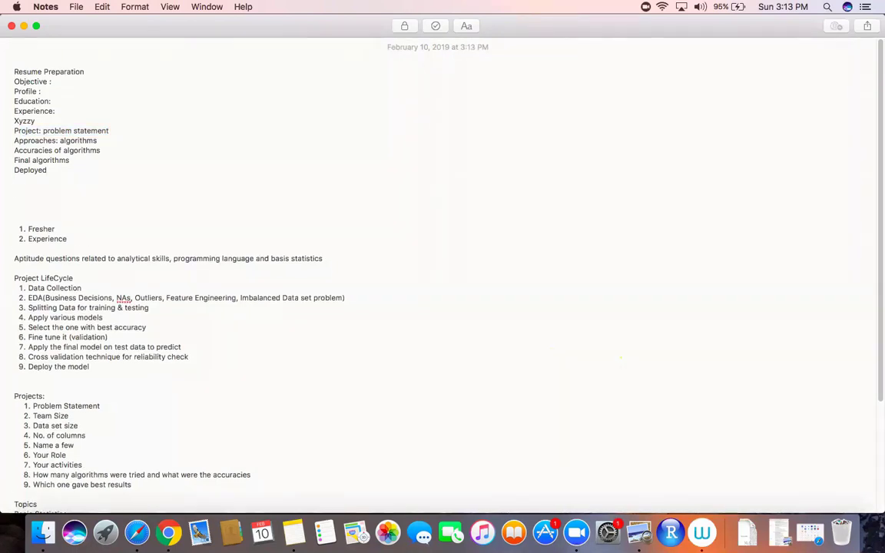
- Type '2 projects - I have years of experience' on the line below Deployed
text(2 projects - I have years of e)
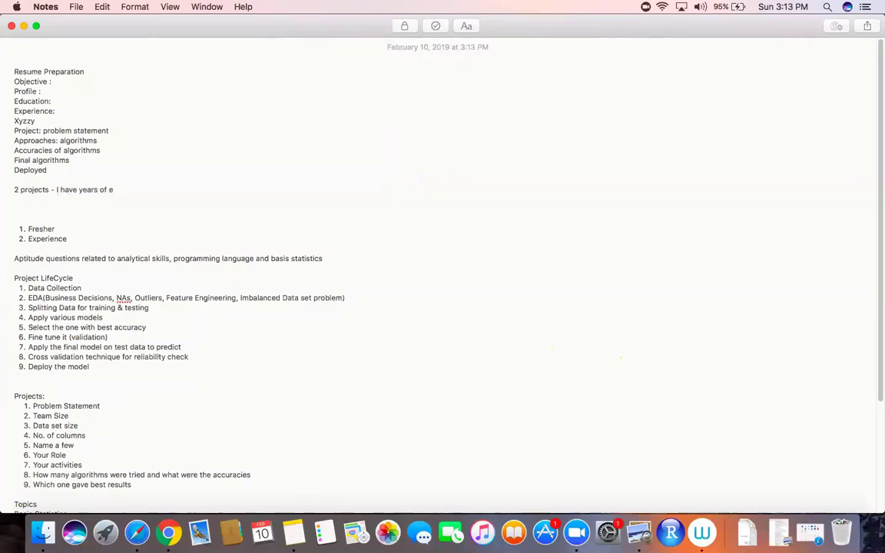
text(xperience)
key(Return)
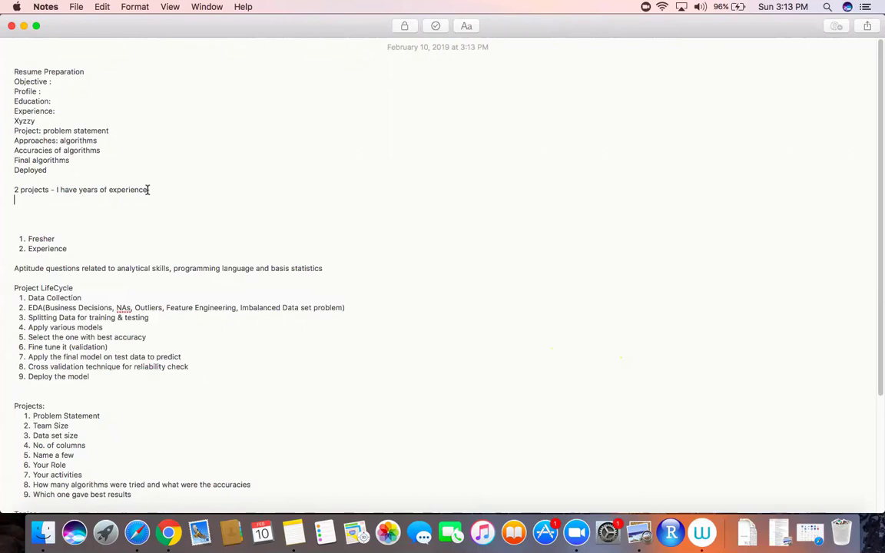
drag(148, 189, 6, 187)
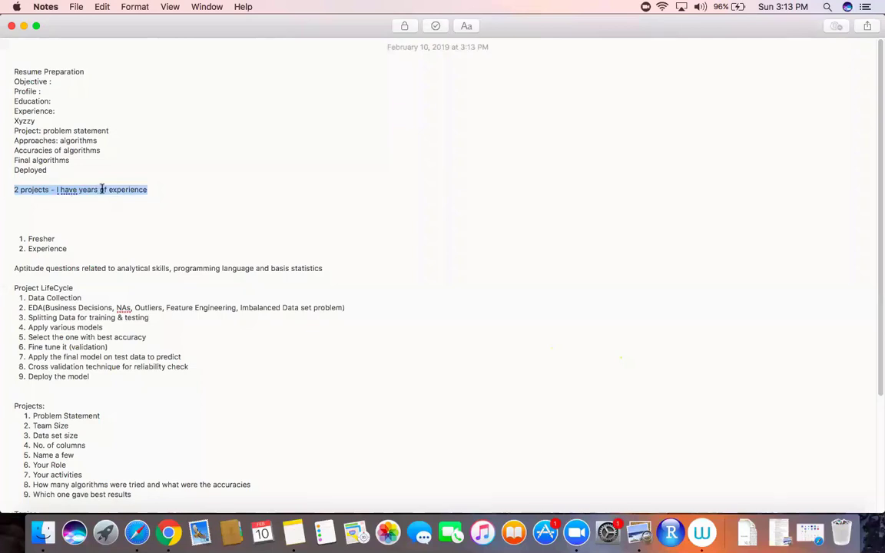
click(154, 190)
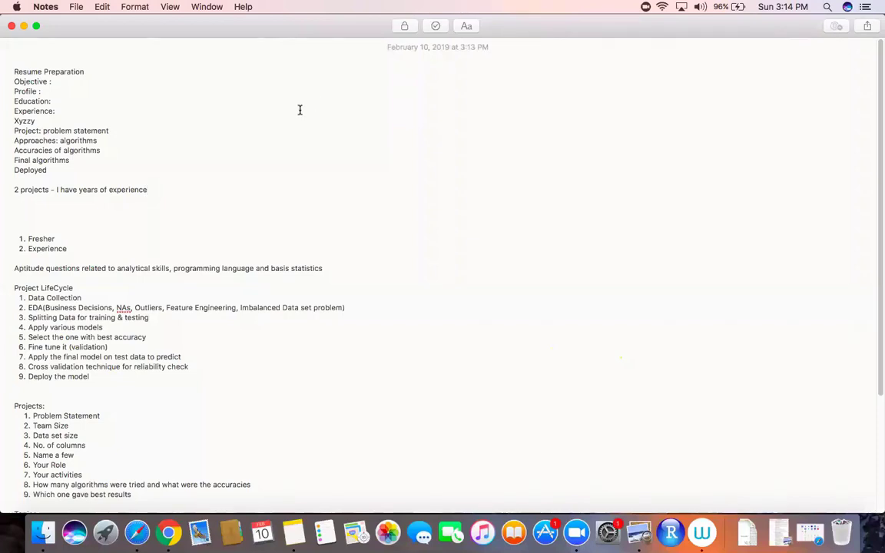
- Add a blank line after the experience sentence and two blank lines after 'Deployed'
key(Return)
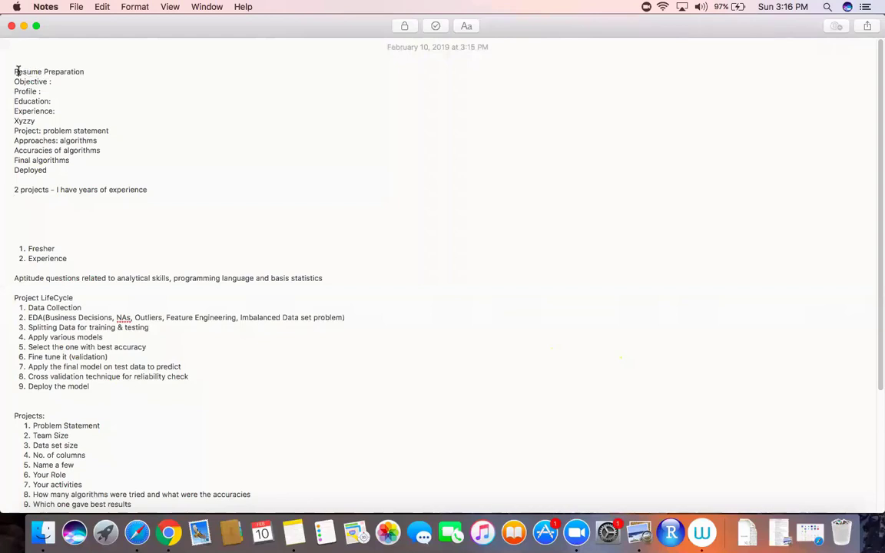
drag(15, 70, 47, 170)
click(48, 171)
key(Return)
key(Return)
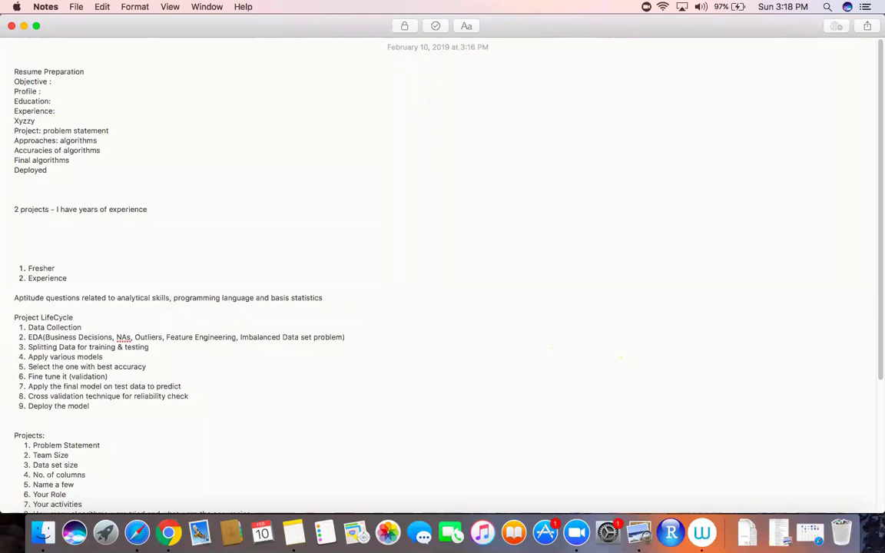
- Type the 'Good at:' heading in the new space below Deployed
text(Stor)
key(BackSpace)
key(BackSpace)
text(rong)
key(BackSpace)
key(BackSpace)
key(BackSpace)
key(BackSpace)
key(BackSpace)
key(BackSpace)
key(BackSpace)
text(Good at:)
key(Return)
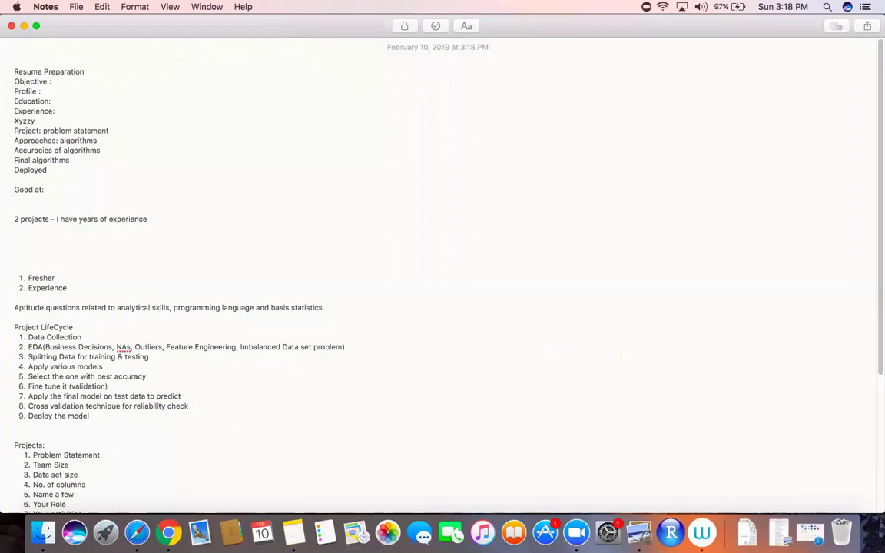
- Add 'Working knowledge:' and 'Basic understanding :' headings beneath Good at:
text(Working knowledge:)
key(Return)
text(Basi)
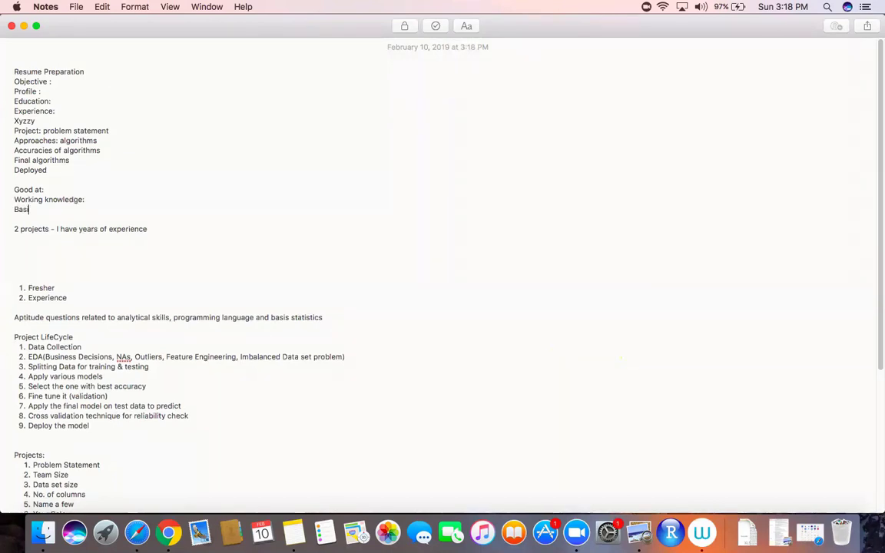
text(c understaing)
key(BackSpace)
key(BackSpace)
key(BackSpace)
text(nding)
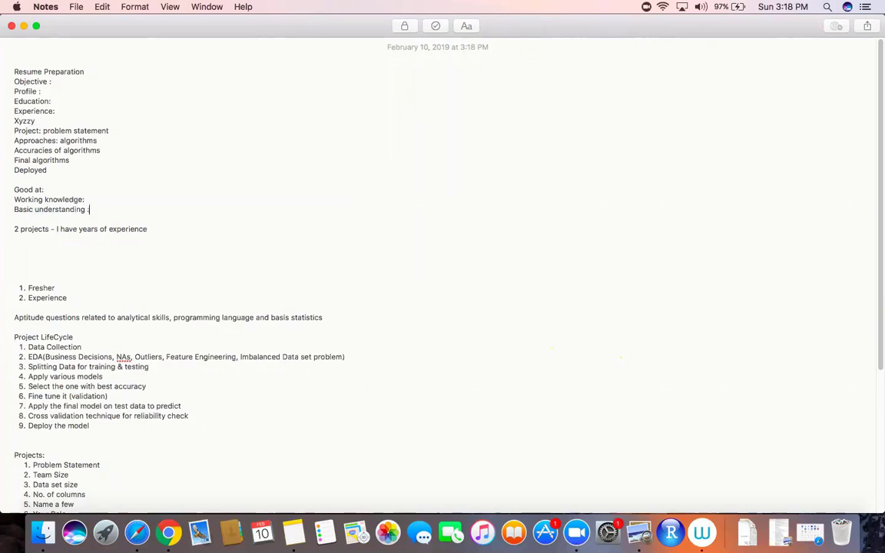
text( :)
key(Return)
key(Return)
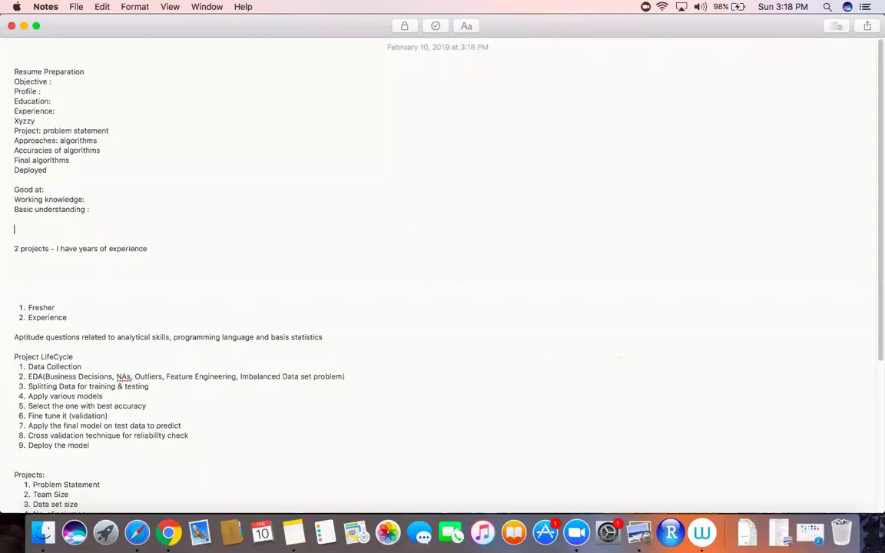
key(BackSpace)
key(BackSpace)
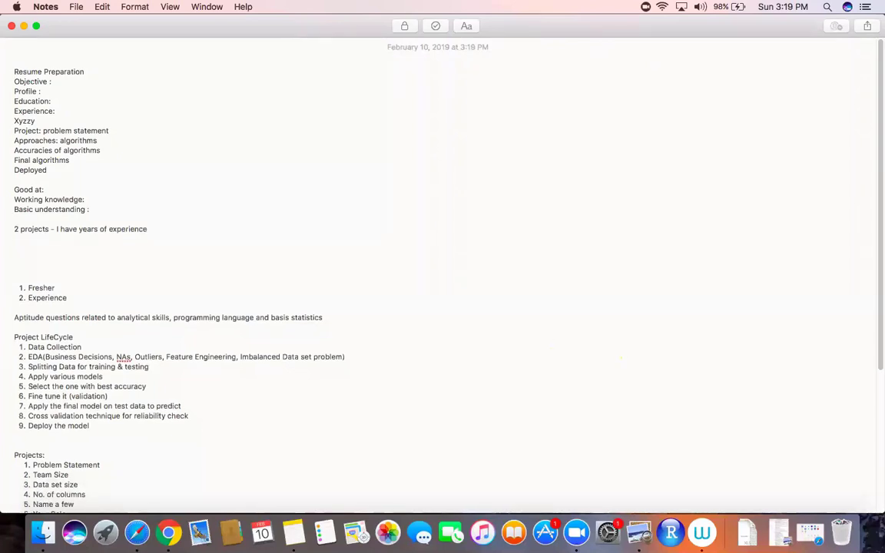